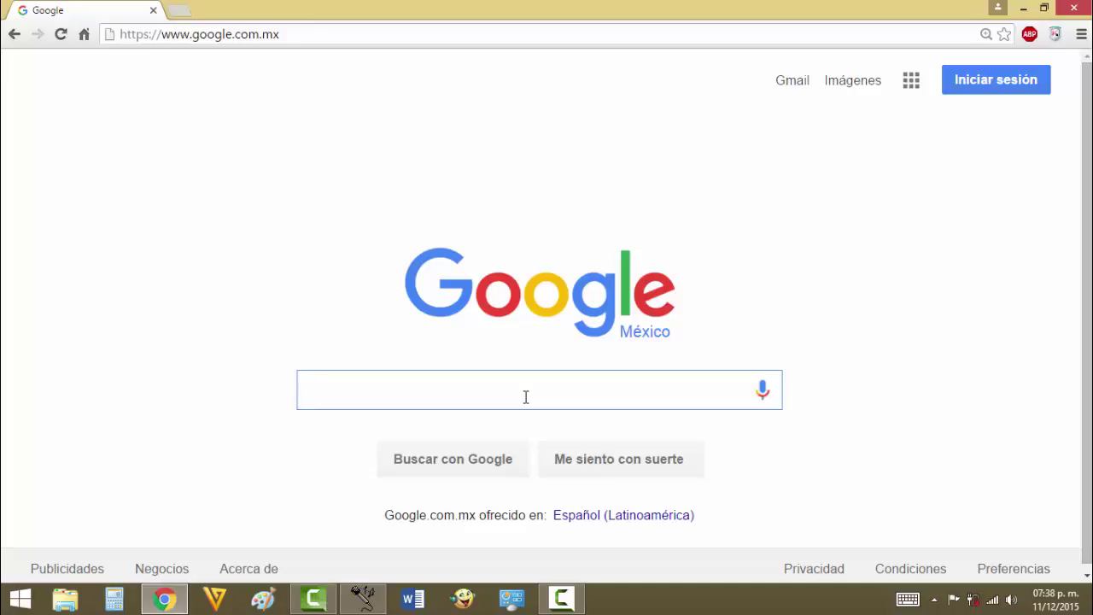
{"action": "left_click", "coordinate": [495, 34]}
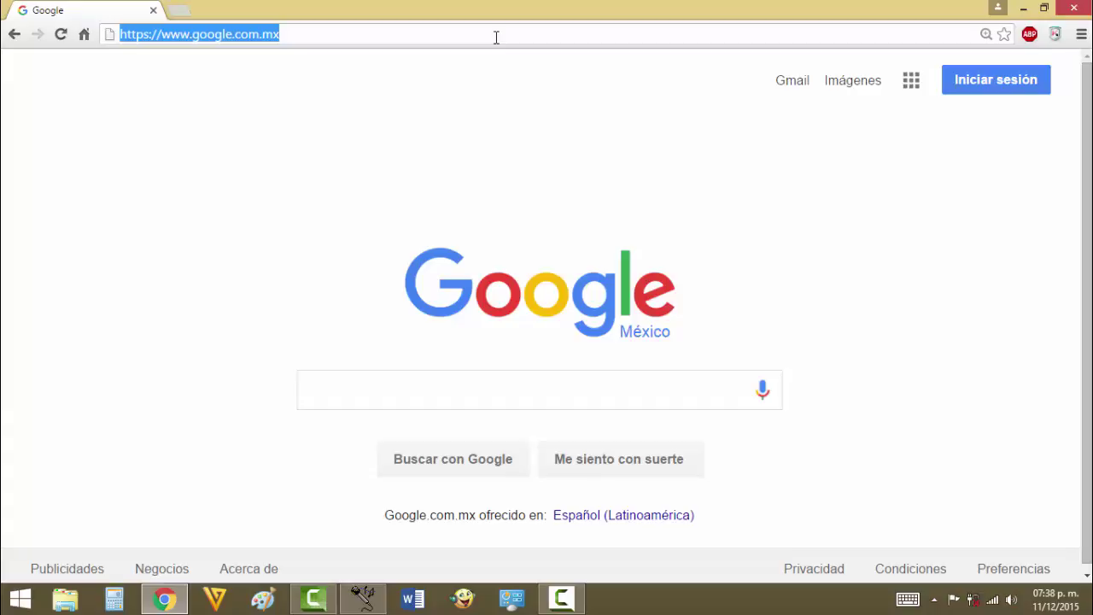
{"action": "type", "text": "https://www.piriform.com/ccleaner/download/standard"}
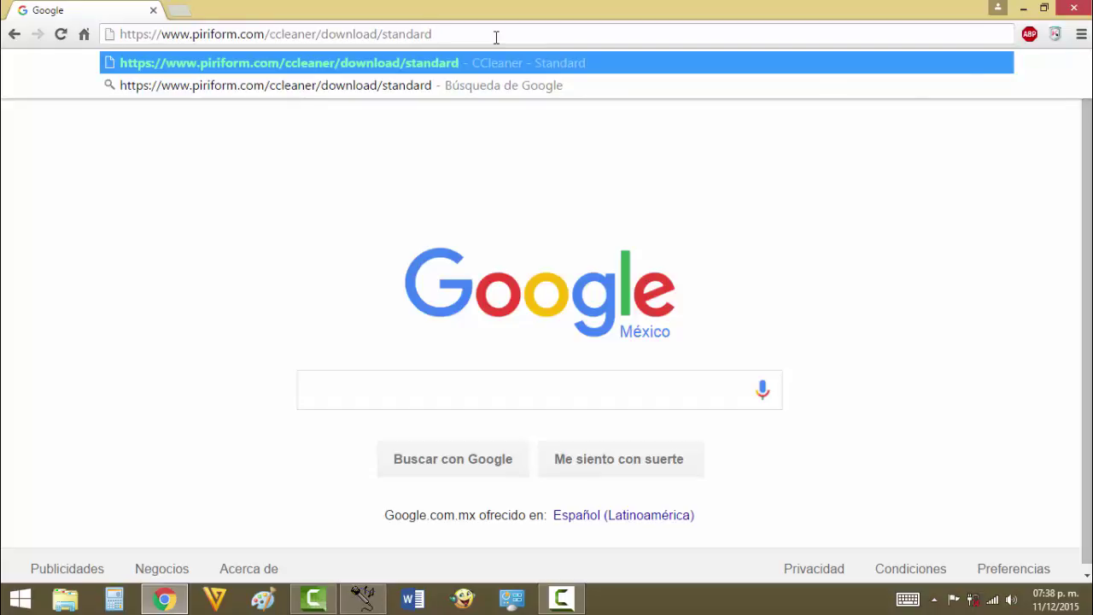
{"action": "key", "text": "Return"}
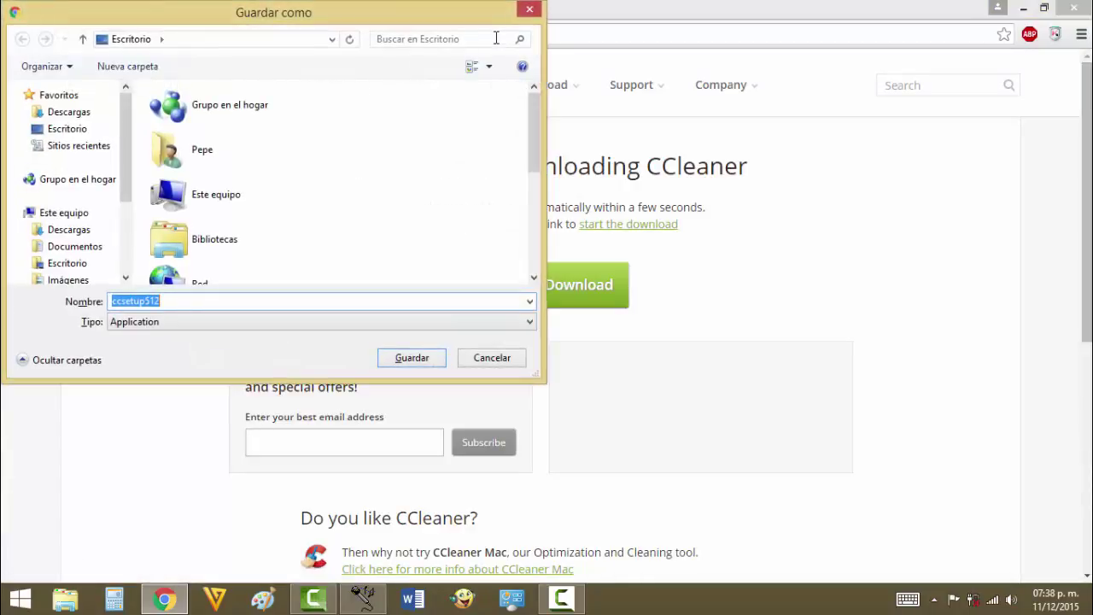
{"action": "left_click", "coordinate": [82, 132]}
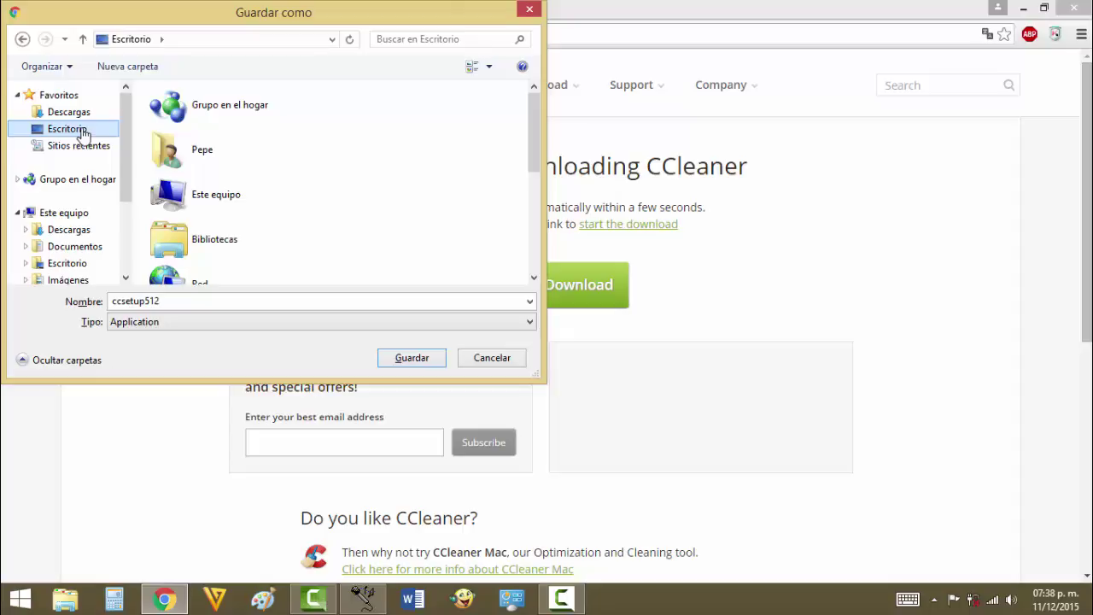
{"action": "left_click", "coordinate": [438, 363]}
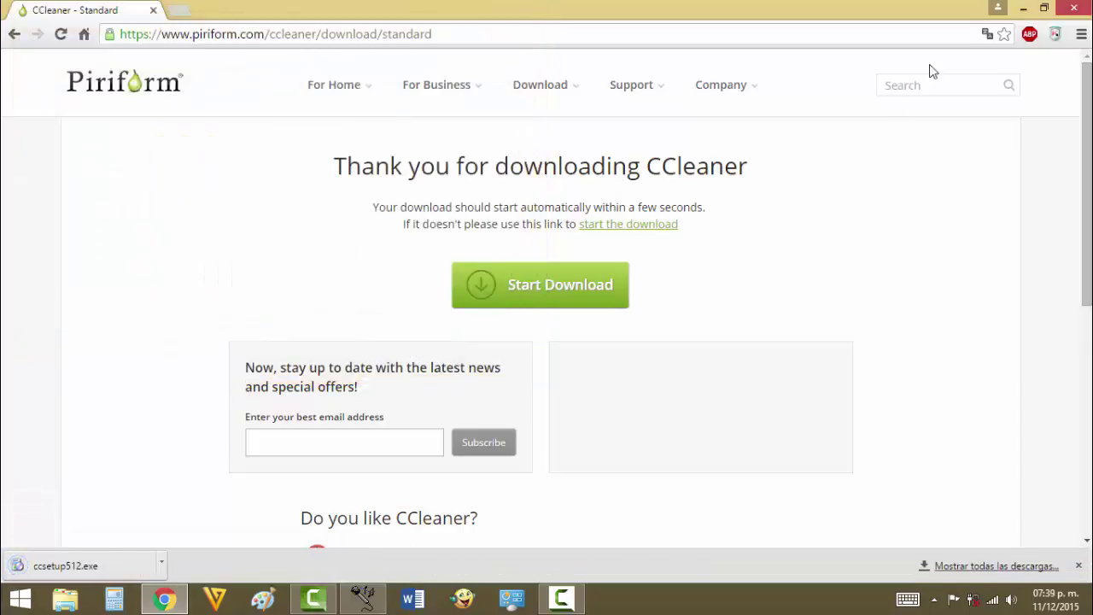
- Minimize the browser and run the ccsetup512 installer from the desktop as administrator
{"action": "left_click", "coordinate": [1026, 9]}
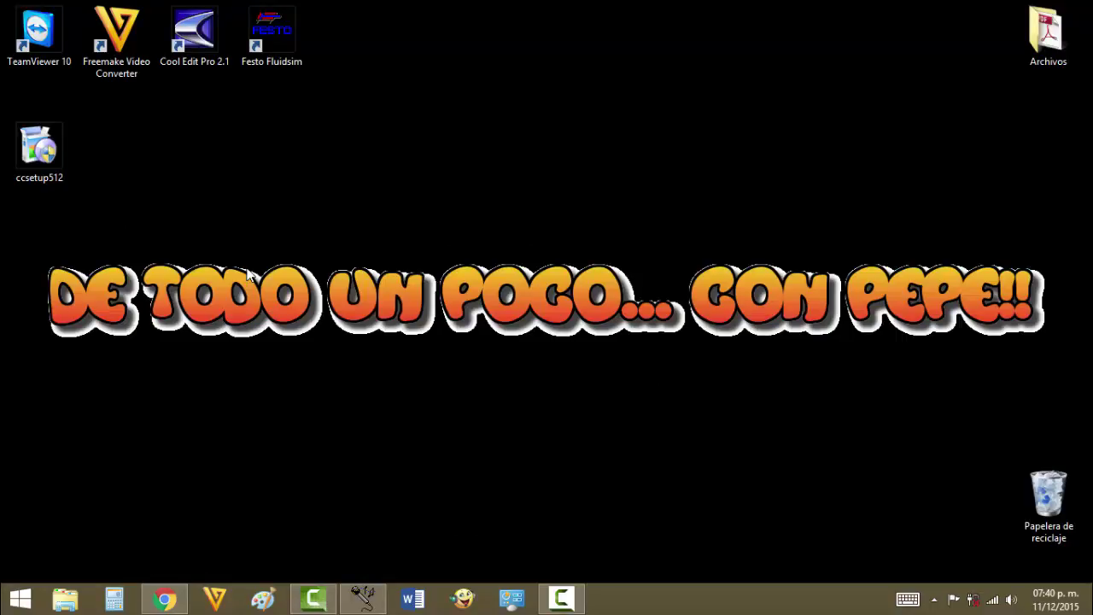
{"action": "left_click", "coordinate": [29, 166]}
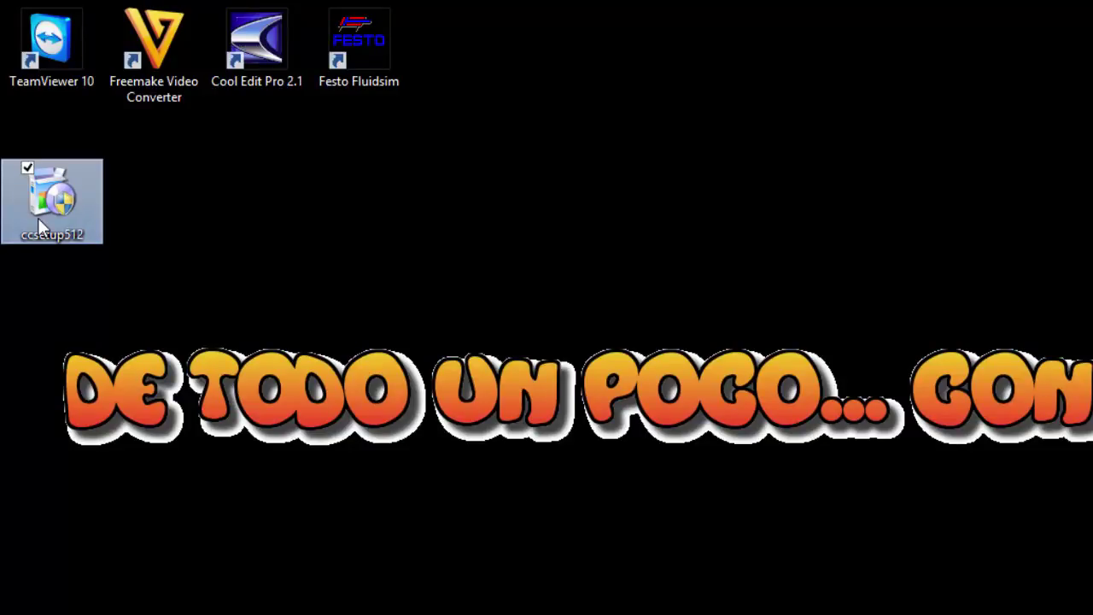
{"action": "right_click", "coordinate": [38, 220]}
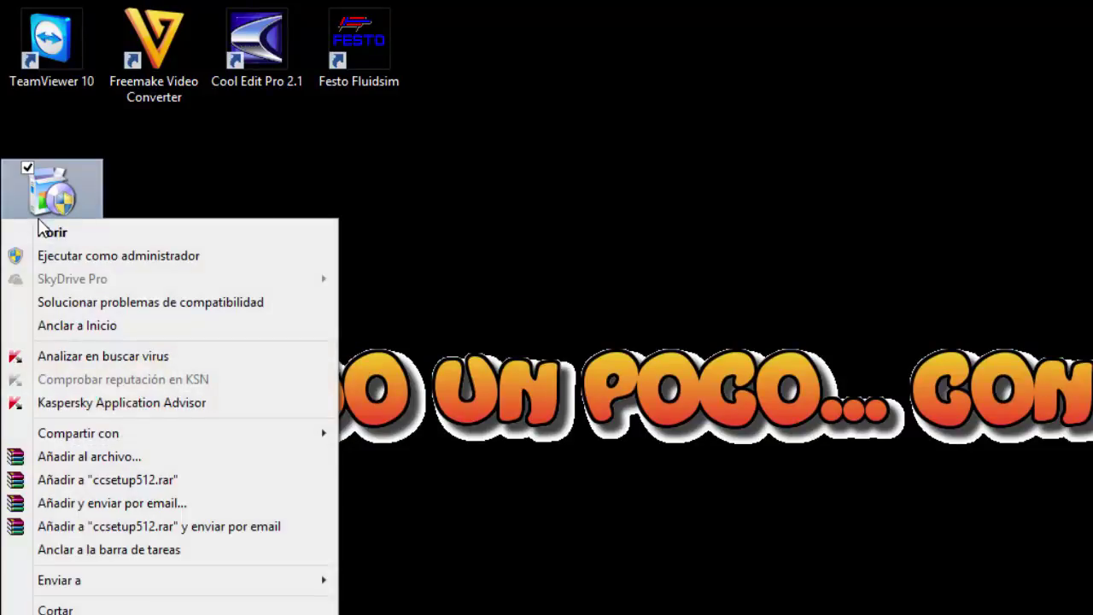
{"action": "left_click", "coordinate": [224, 255]}
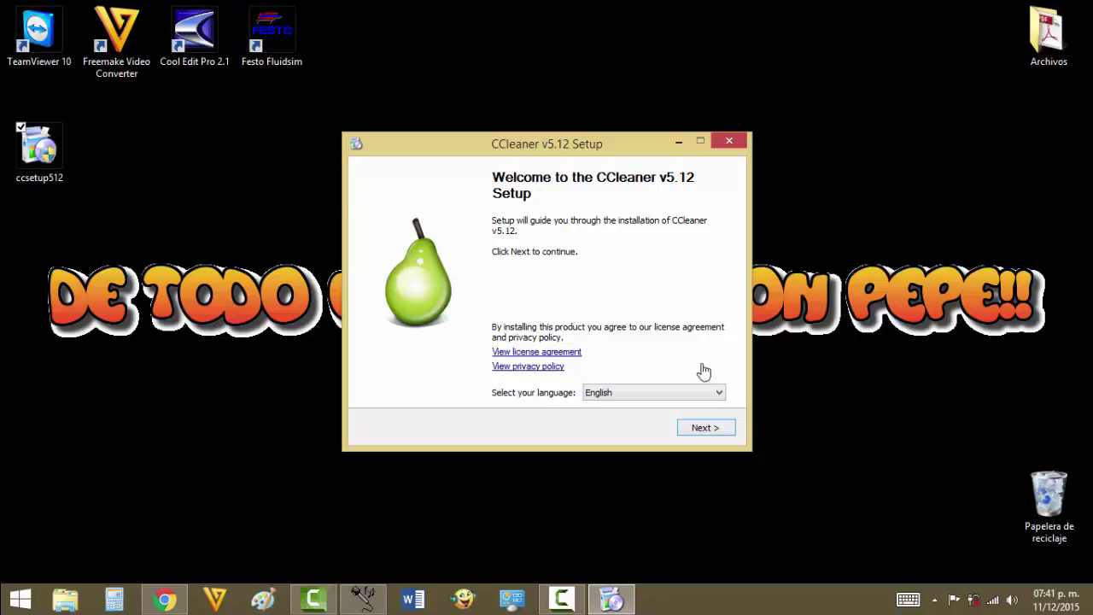
- Set the setup language to Español and install CCleaner v5.12 with the default installation options
{"action": "left_click", "coordinate": [702, 393]}
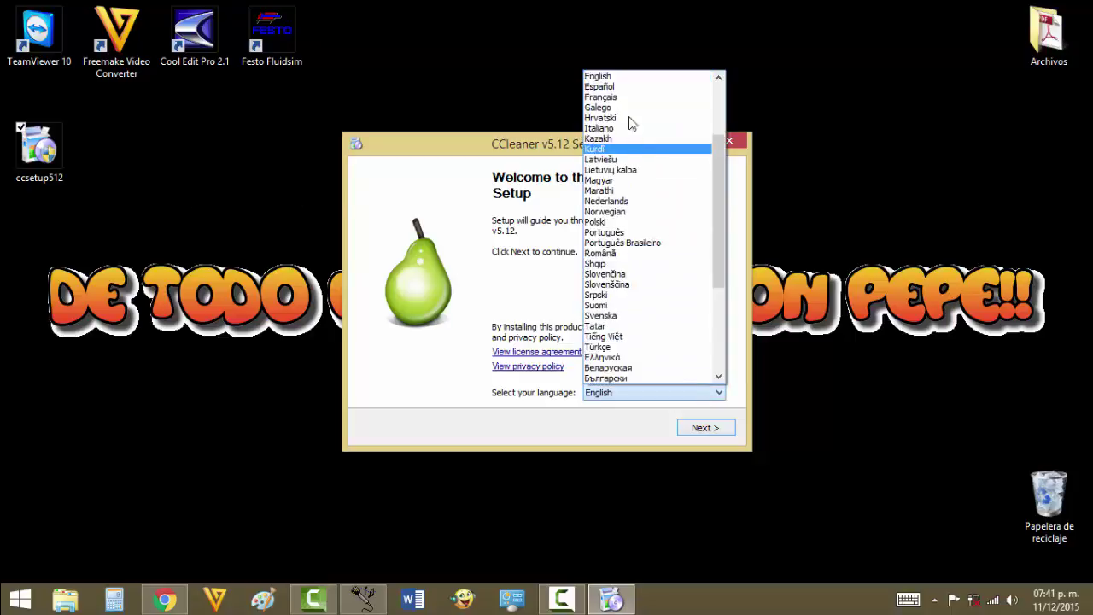
{"action": "left_click", "coordinate": [629, 87]}
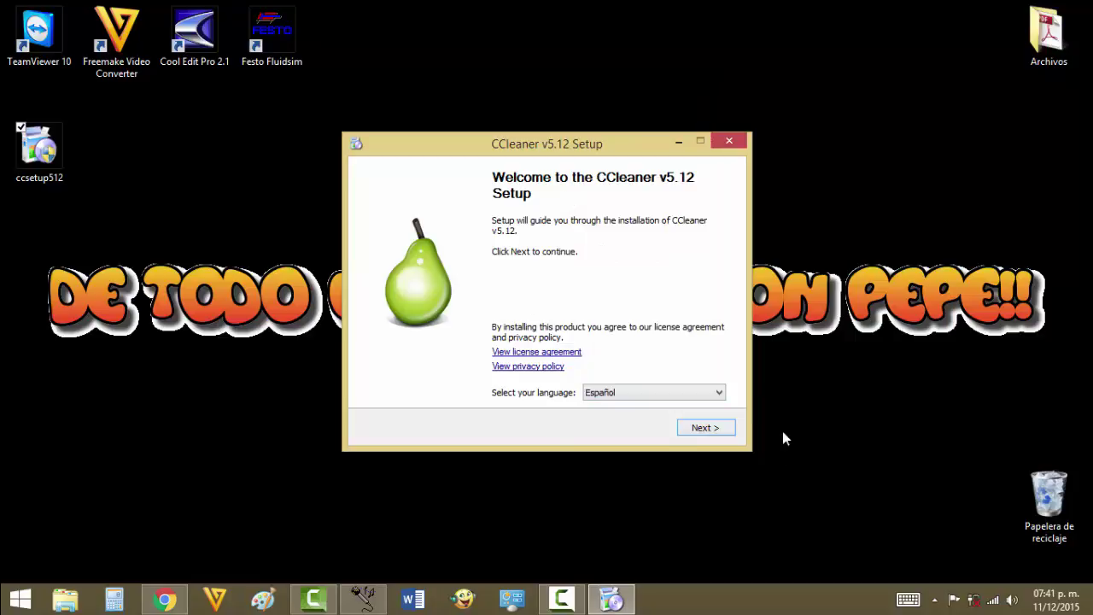
{"action": "left_click", "coordinate": [727, 428]}
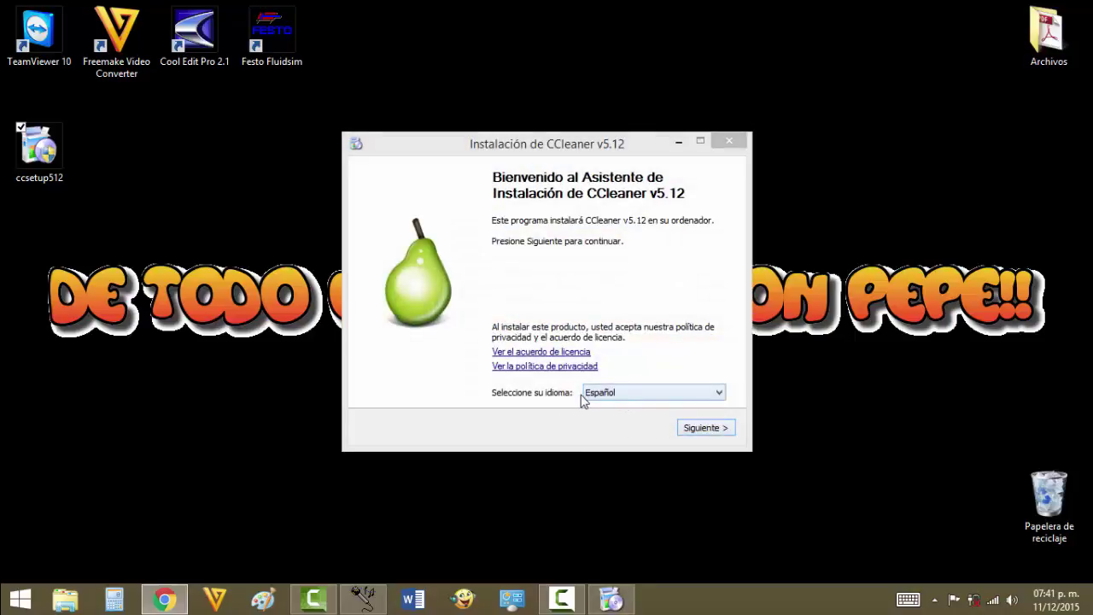
{"action": "left_click", "coordinate": [723, 430]}
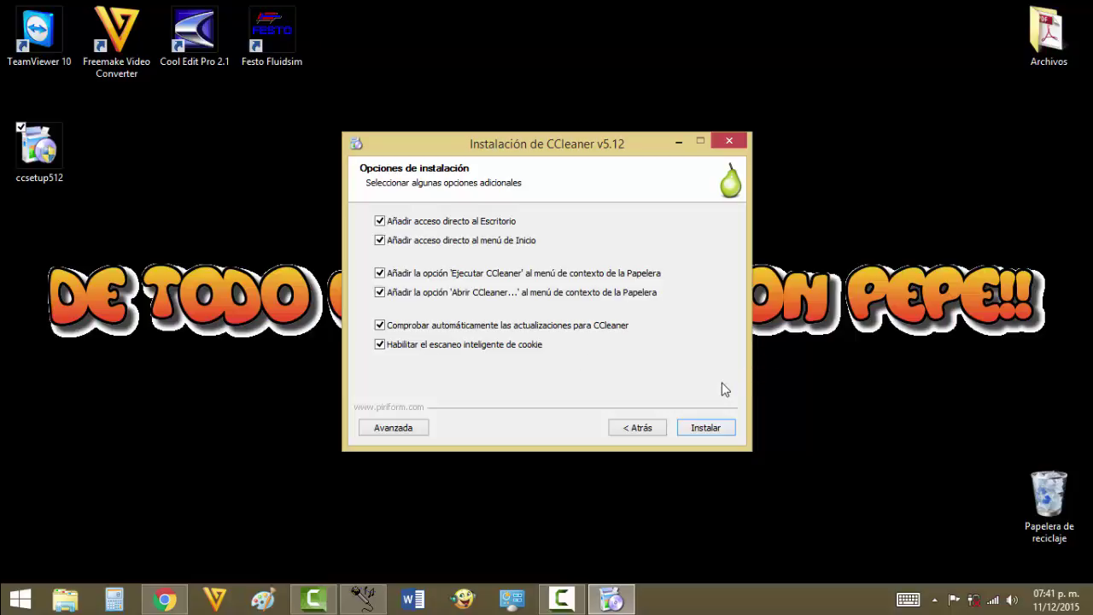
{"action": "left_click", "coordinate": [717, 430]}
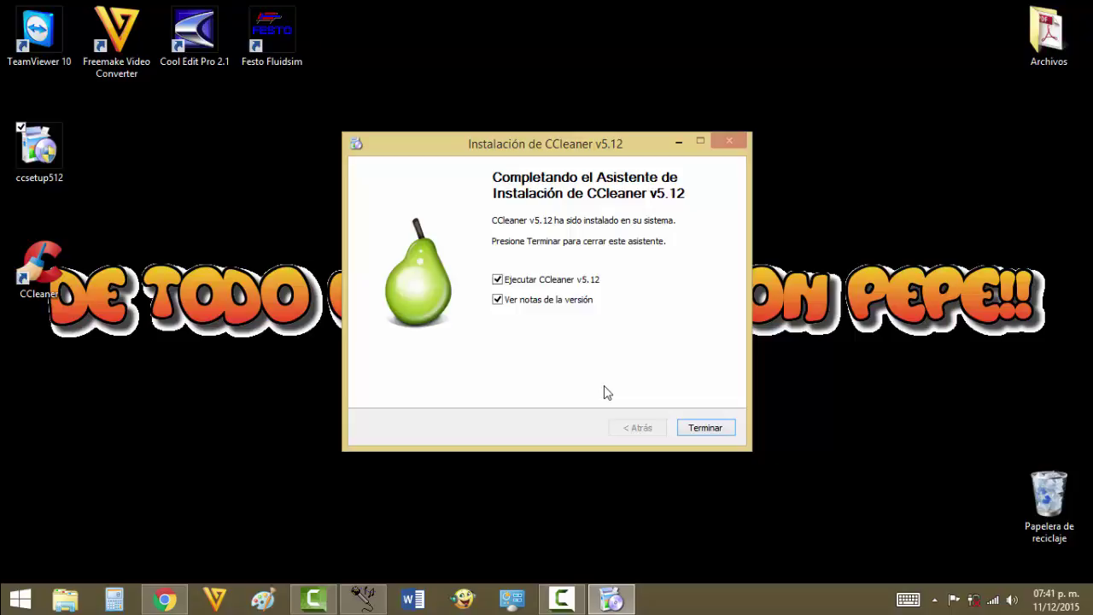
- Finish the setup without viewing the release notes, launching CCleaner, and maximize its window
{"action": "left_click", "coordinate": [504, 301]}
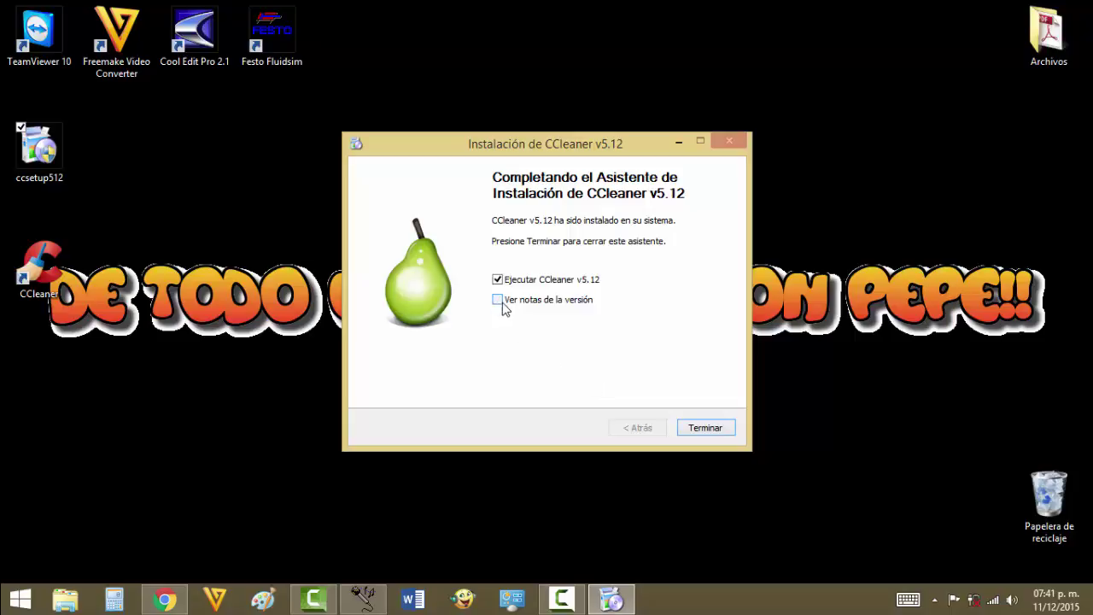
{"action": "left_click", "coordinate": [706, 428]}
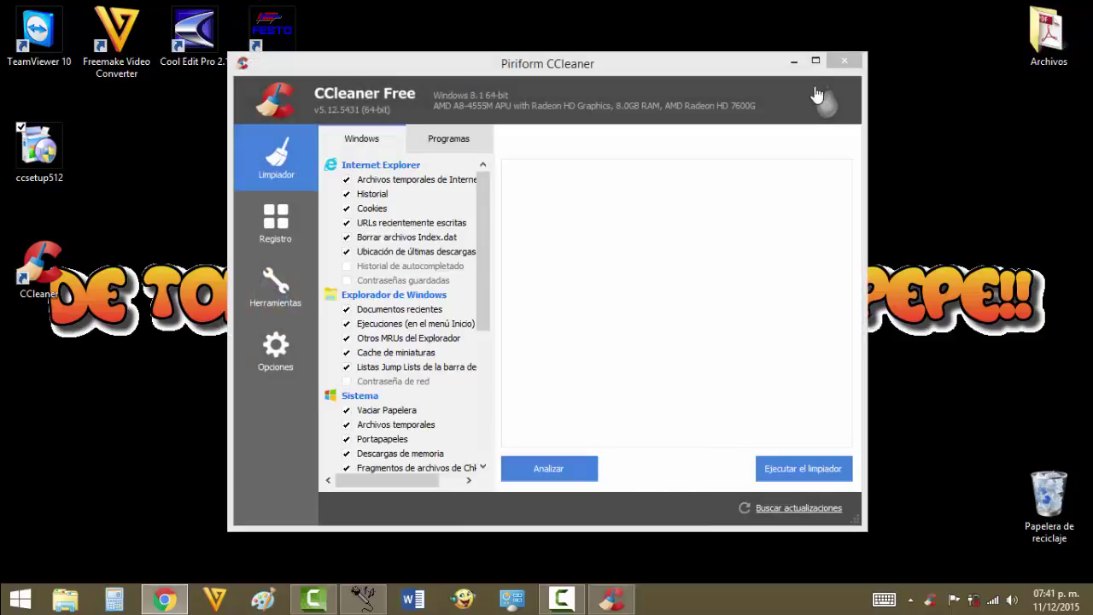
{"action": "left_click", "coordinate": [816, 63]}
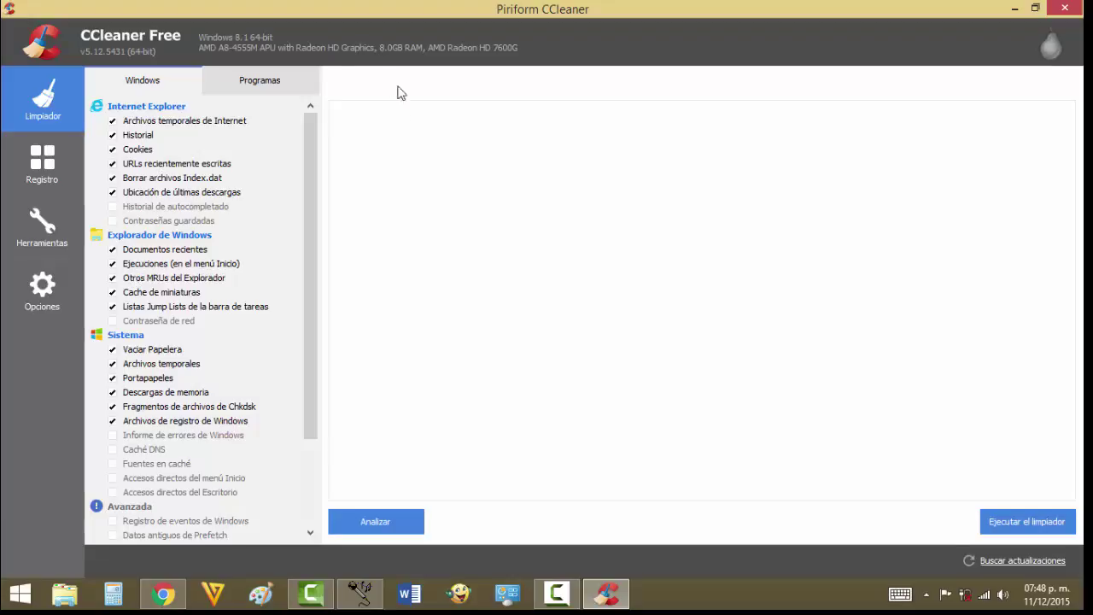
- Include Google Chrome's Compactar base de datos, Malwarebytes Anti-Malware and Game Explorer in the program cleaning options
{"action": "left_click", "coordinate": [304, 81]}
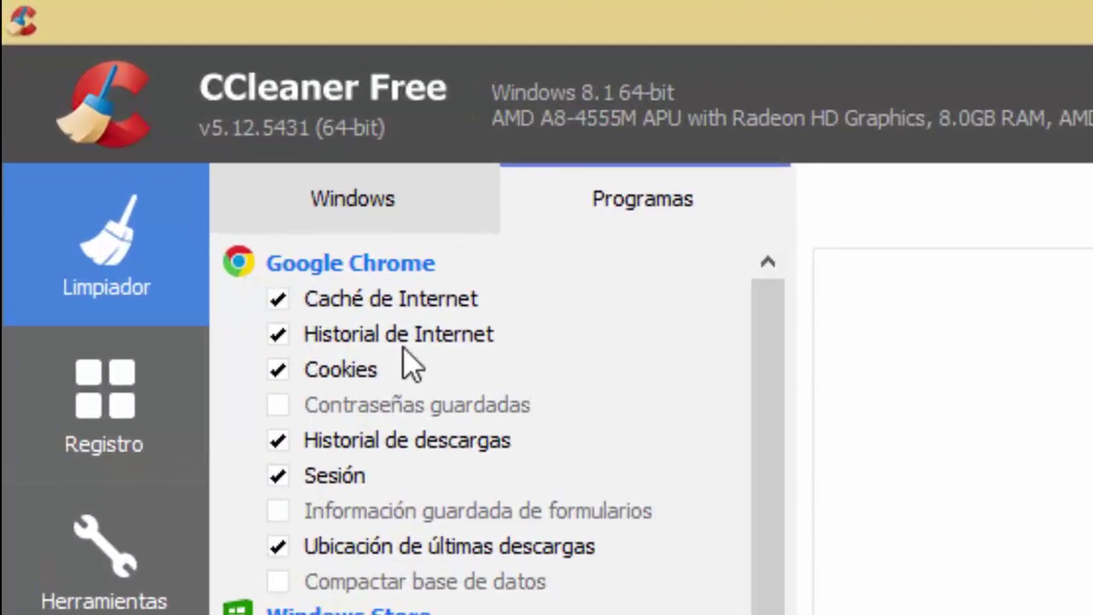
{"action": "left_click", "coordinate": [290, 584]}
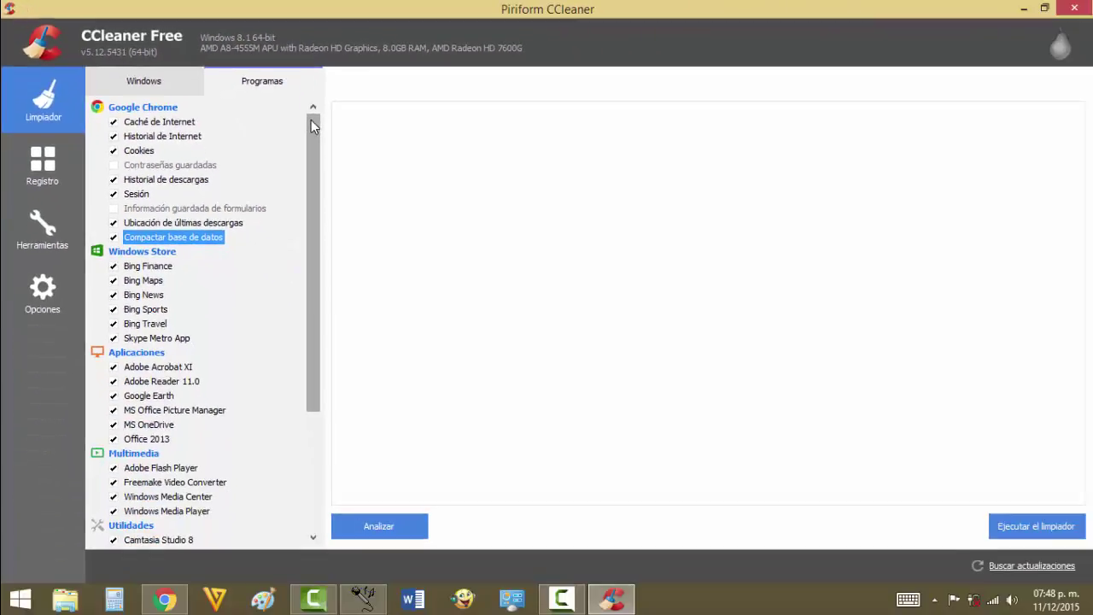
{"action": "left_click_drag", "start_coordinate": [311, 122], "coordinate": [306, 161]}
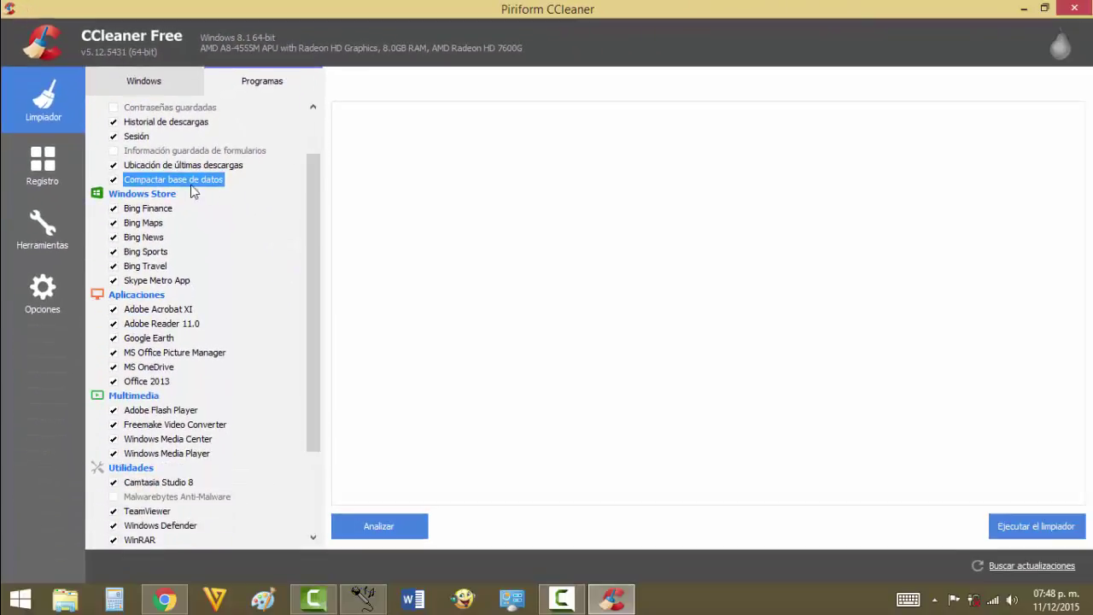
{"action": "left_click_drag", "start_coordinate": [312, 214], "coordinate": [298, 305]}
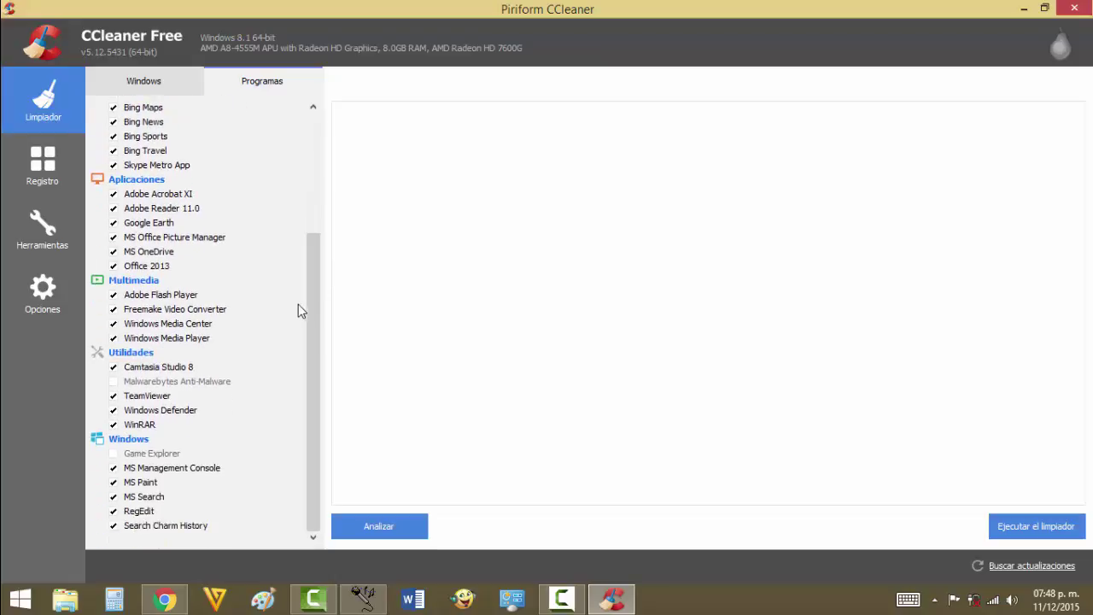
{"action": "left_click", "coordinate": [113, 382]}
{"action": "left_click", "coordinate": [117, 456]}
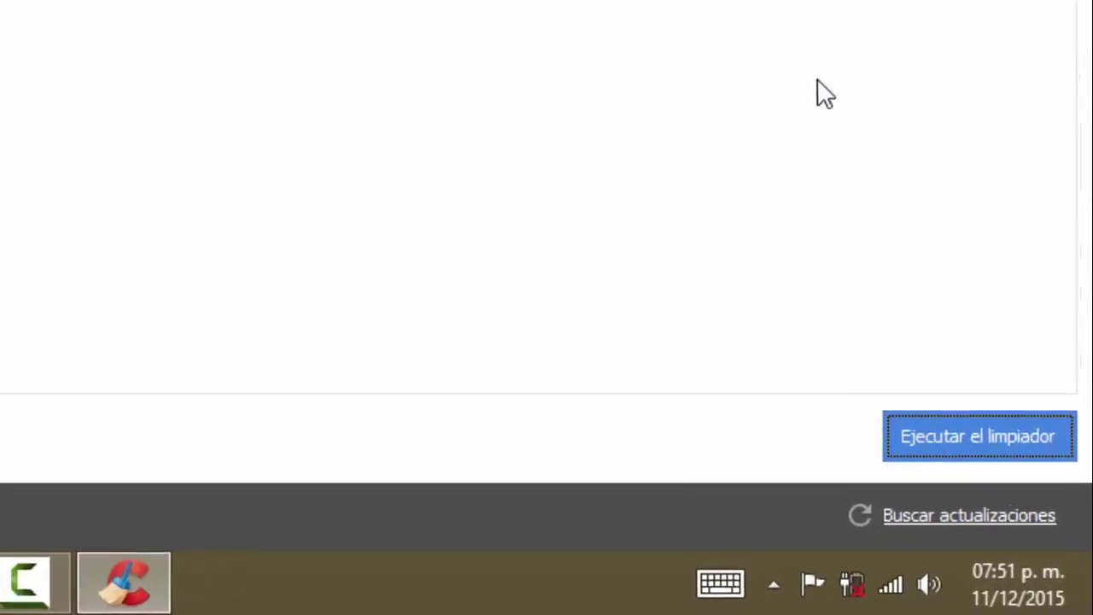
- Run the cleaner, accepting the permanent file deletion and choosing not to show that warning again
{"action": "left_click", "coordinate": [970, 428]}
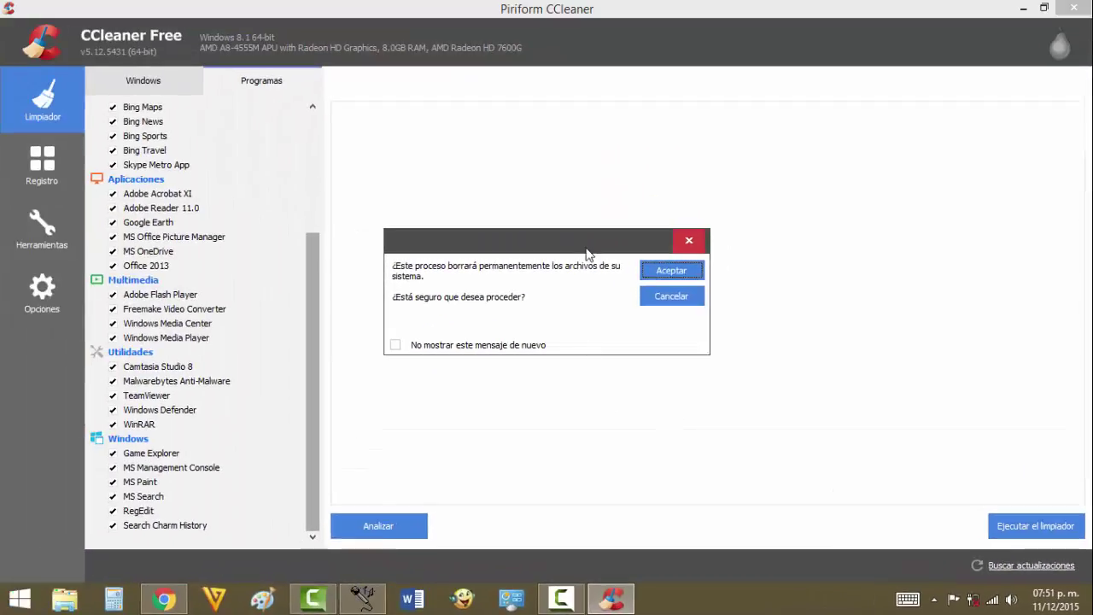
{"action": "left_click_drag", "start_coordinate": [585, 247], "coordinate": [678, 237]}
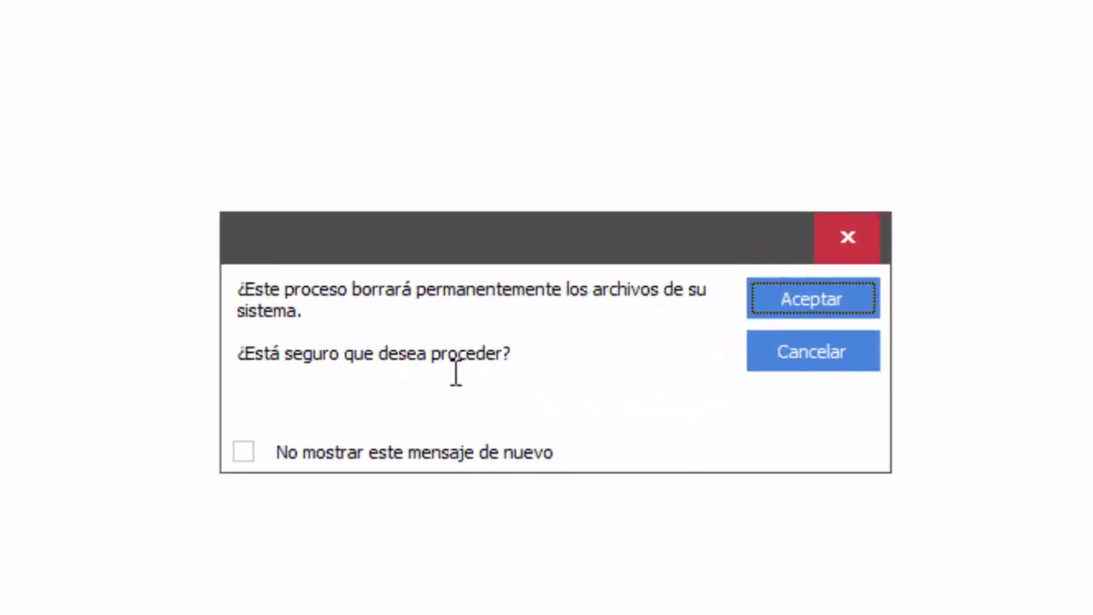
{"action": "left_click", "coordinate": [245, 451]}
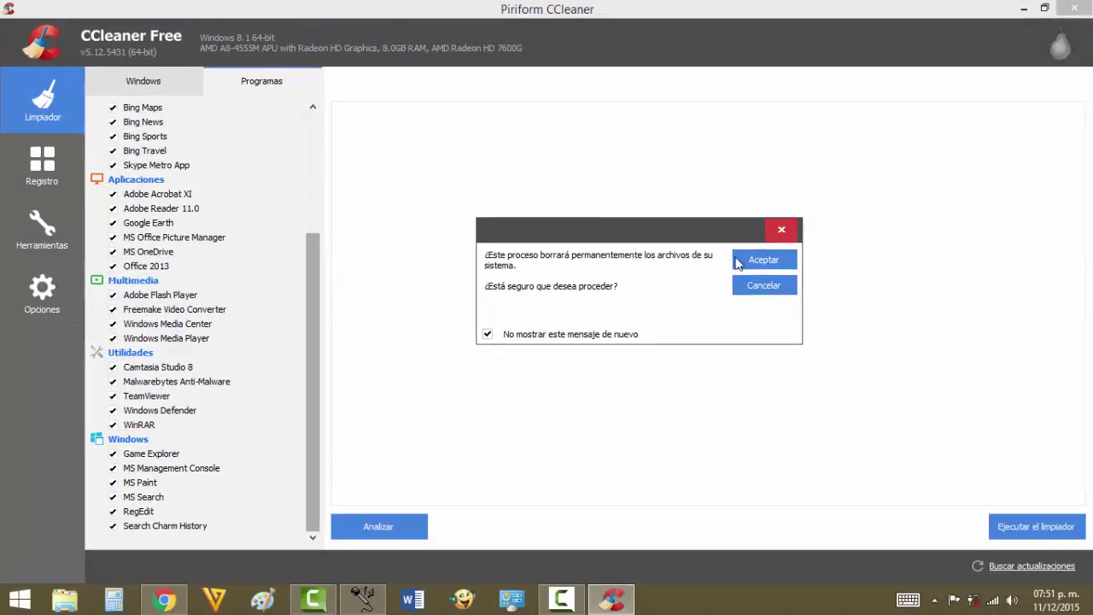
{"action": "left_click", "coordinate": [755, 262]}
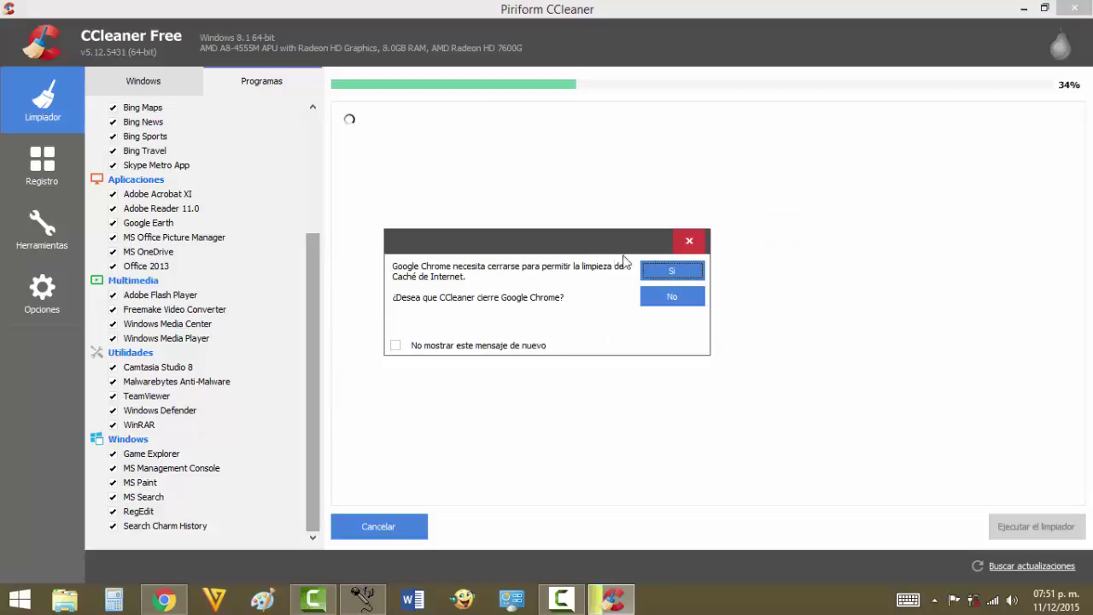
- Allow CCleaner to close Google Chrome without asking again, and run the cleaner a second time
{"action": "left_click_drag", "start_coordinate": [563, 243], "coordinate": [676, 240]}
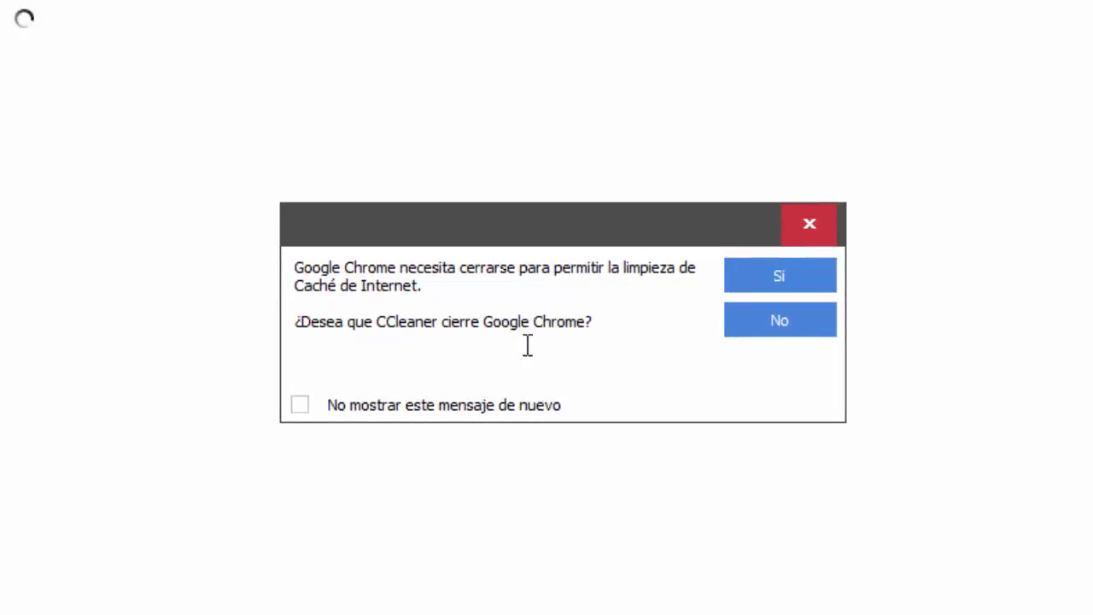
{"action": "left_click", "coordinate": [300, 407]}
{"action": "left_click", "coordinate": [780, 275]}
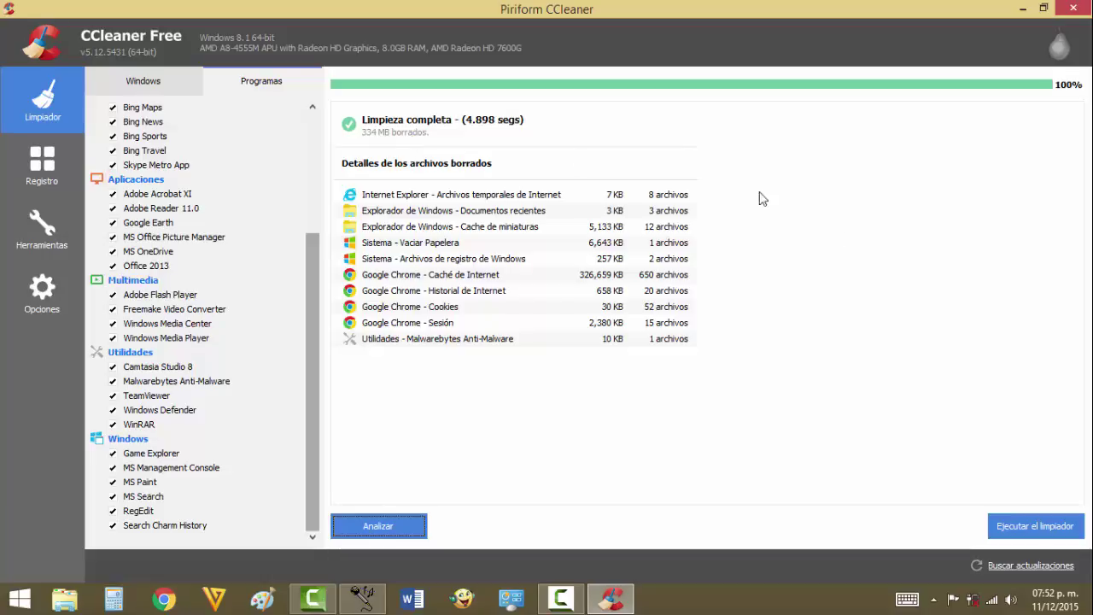
{"action": "left_click", "coordinate": [1050, 523]}
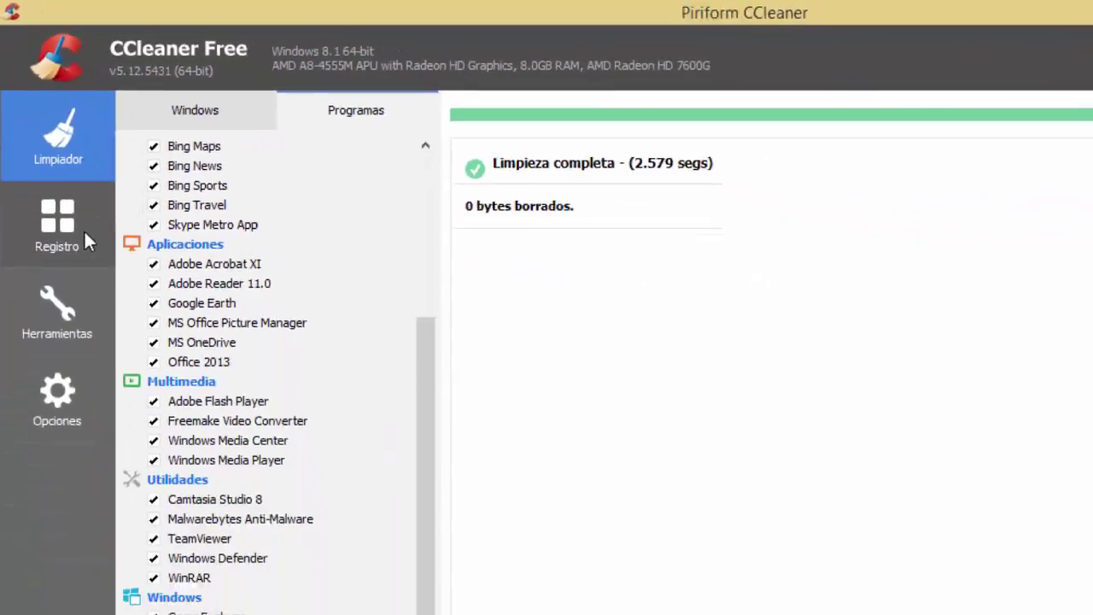
- Scan the registry for problems in all categories and start repairing the selected entries
{"action": "left_click", "coordinate": [83, 229]}
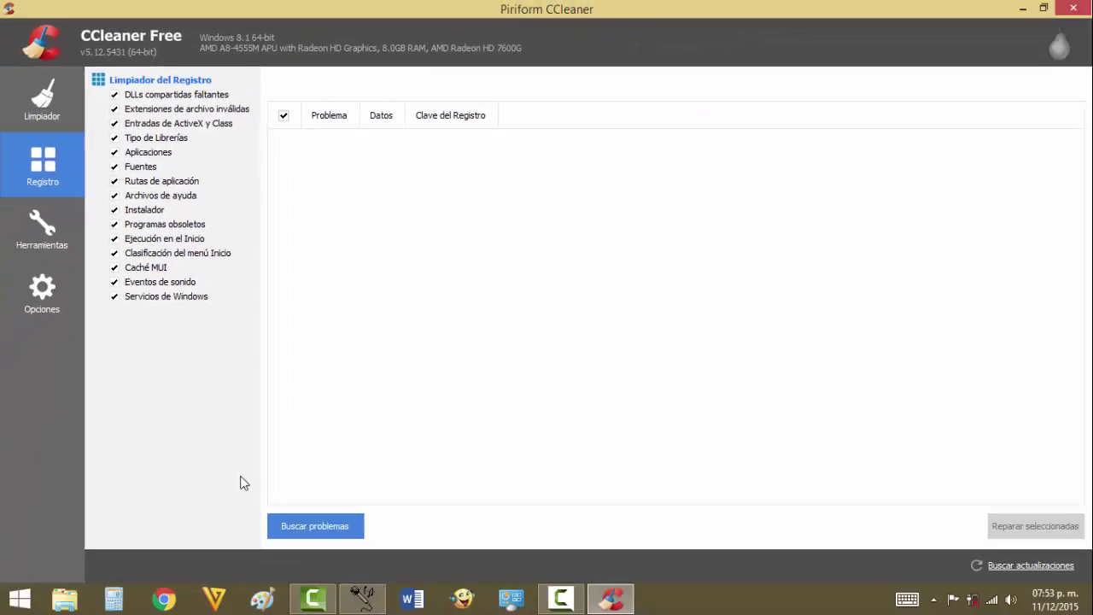
{"action": "left_click", "coordinate": [316, 527]}
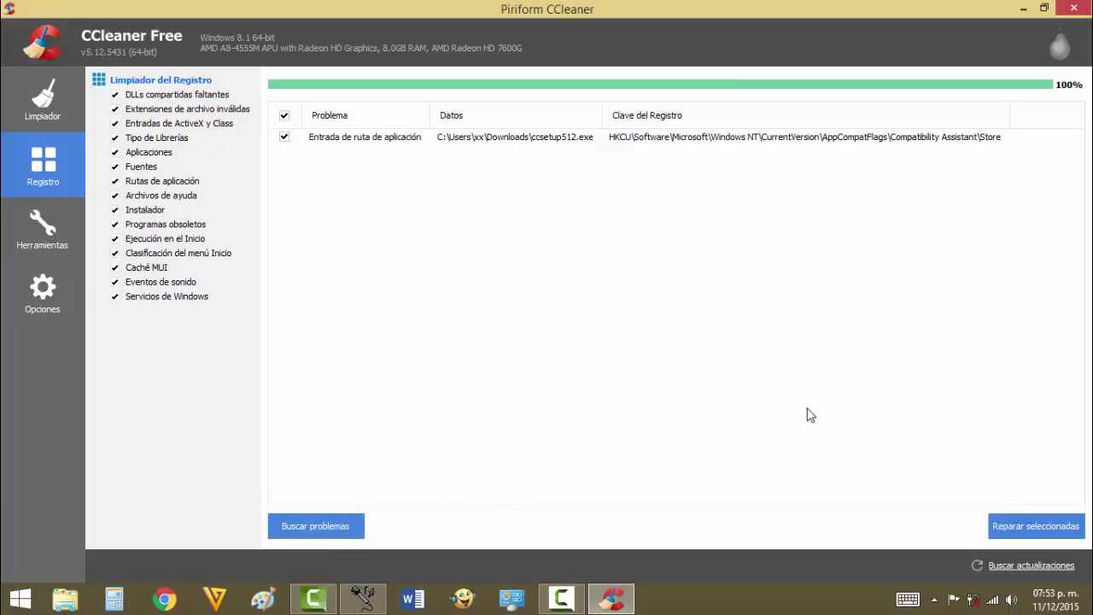
{"action": "left_click", "coordinate": [1019, 528]}
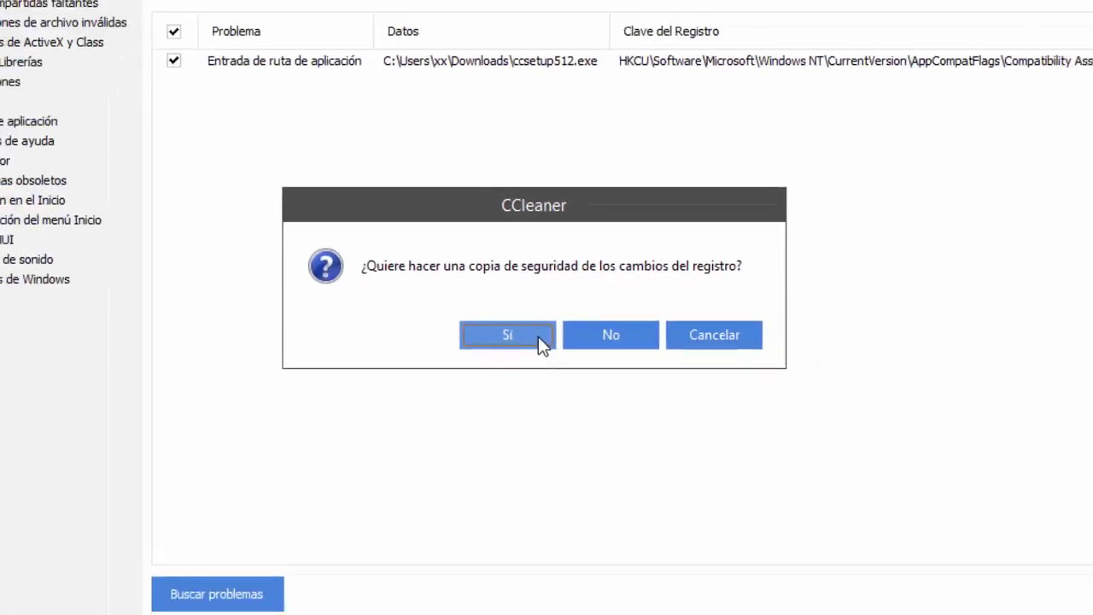
- Back up the registry changes as cc_20151211_195352 in Documentos and repair the application path entry for ccsetup512.exe
{"action": "left_click", "coordinate": [538, 337]}
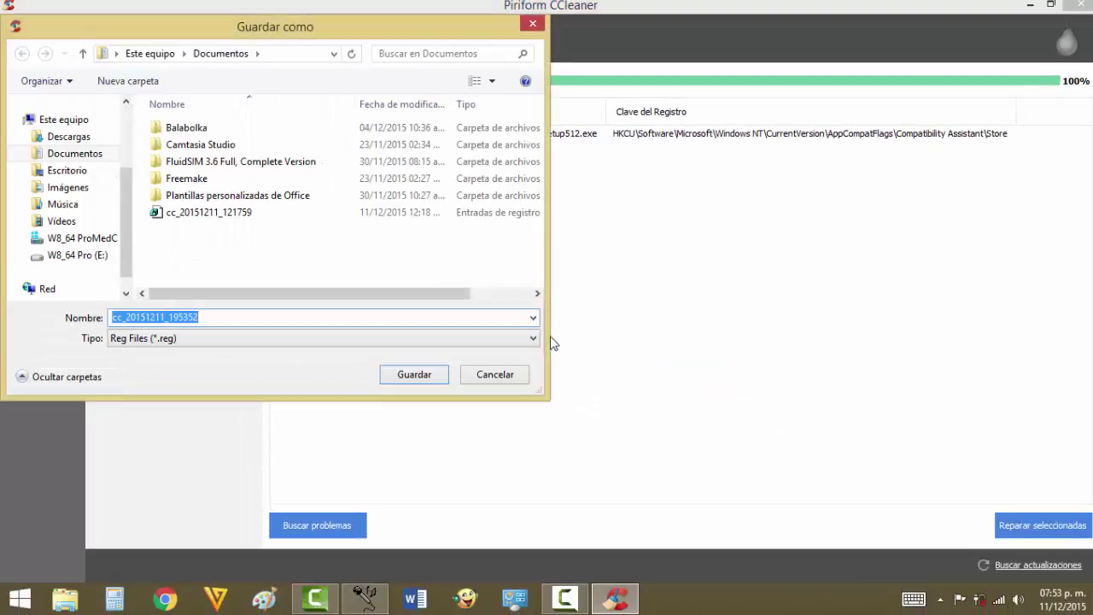
{"action": "left_click", "coordinate": [96, 159]}
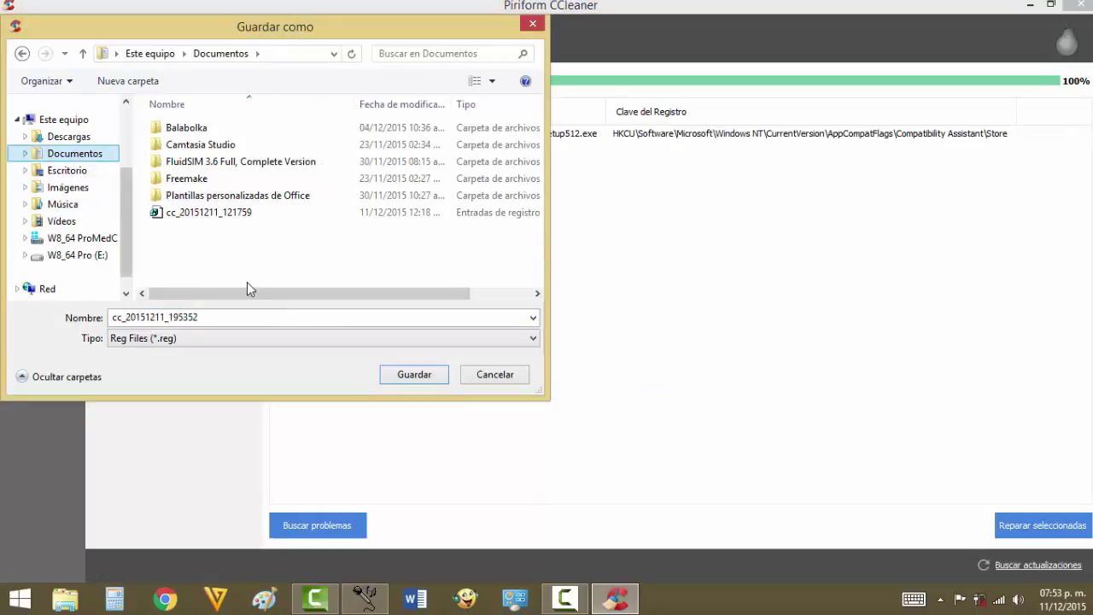
{"action": "left_click", "coordinate": [437, 374]}
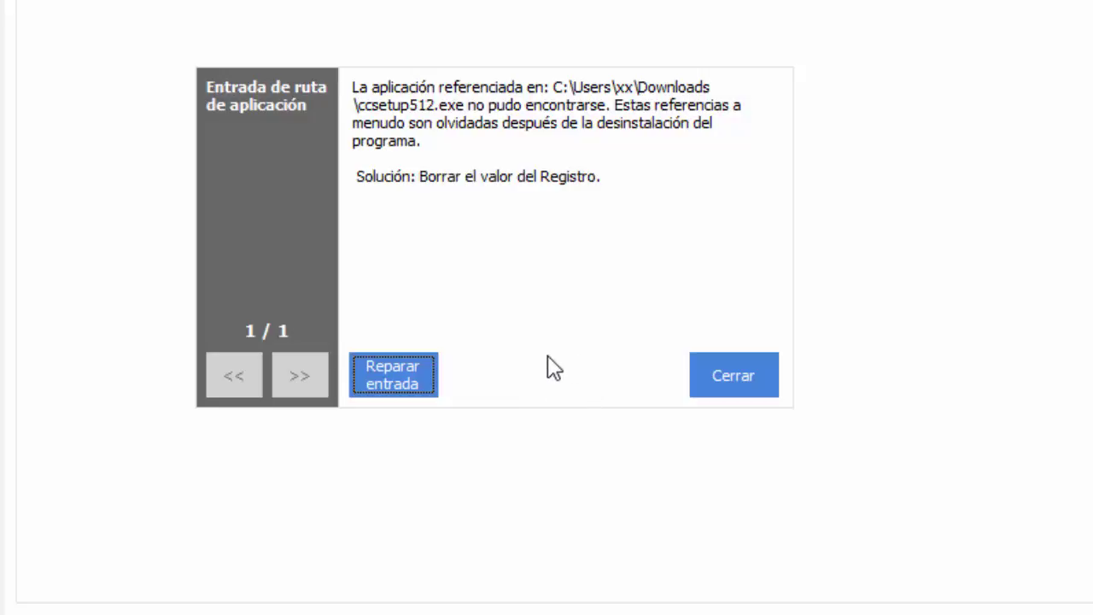
{"action": "left_click", "coordinate": [427, 391]}
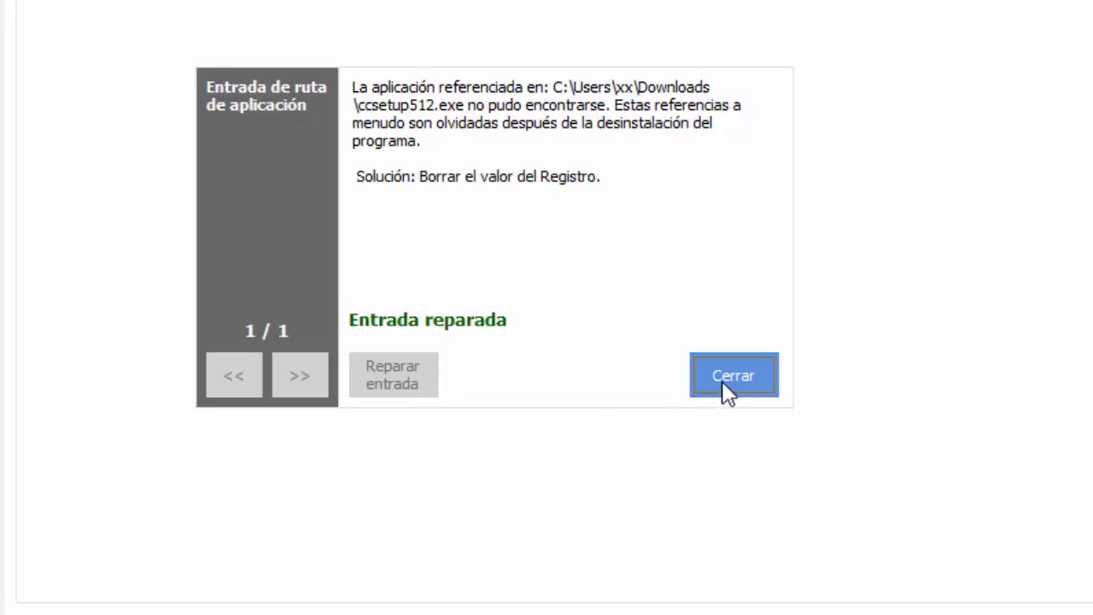
{"action": "left_click", "coordinate": [724, 379]}
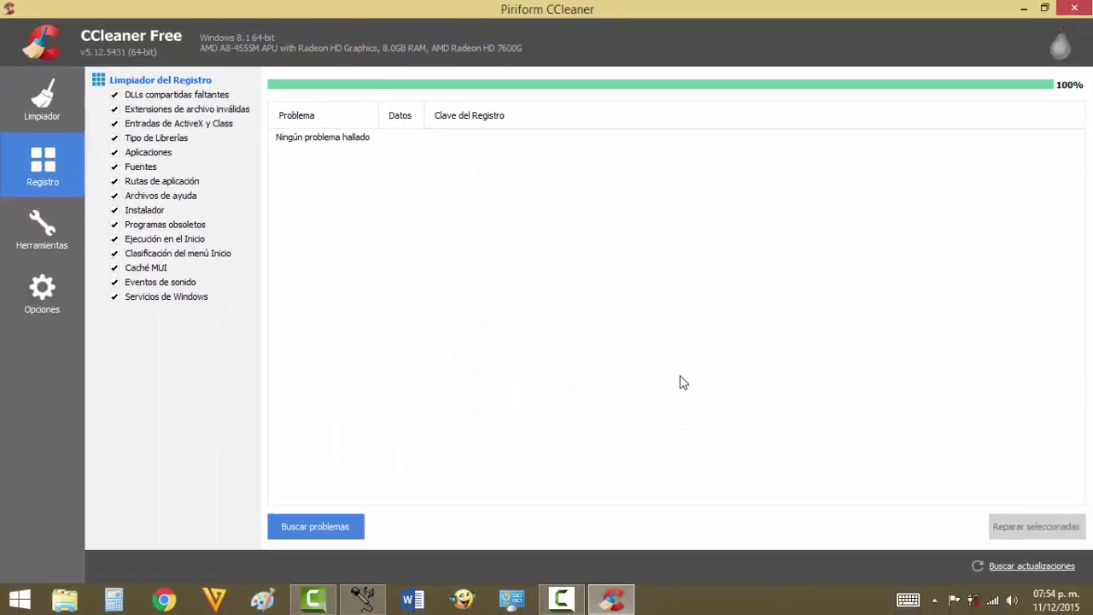